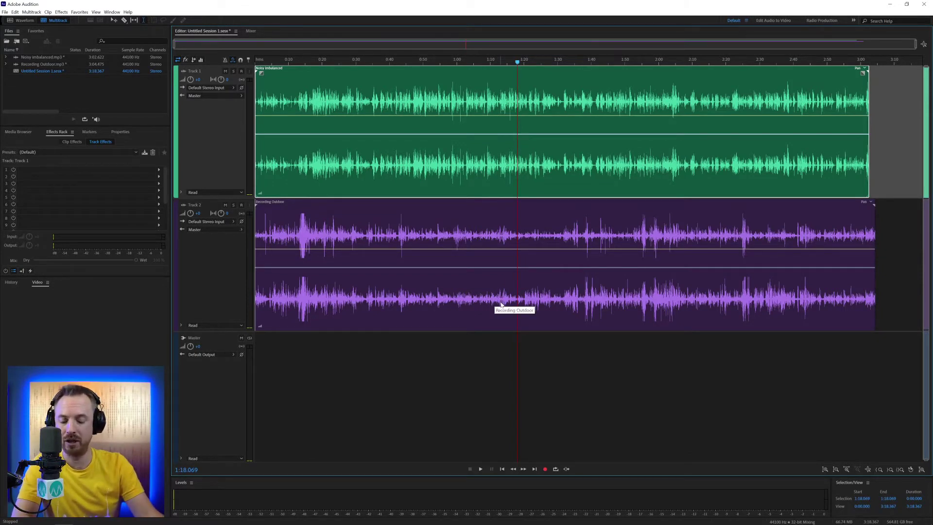
Step: Open Preferences with Ctrl+K and show the Auto Save page
key(ctrl+k)
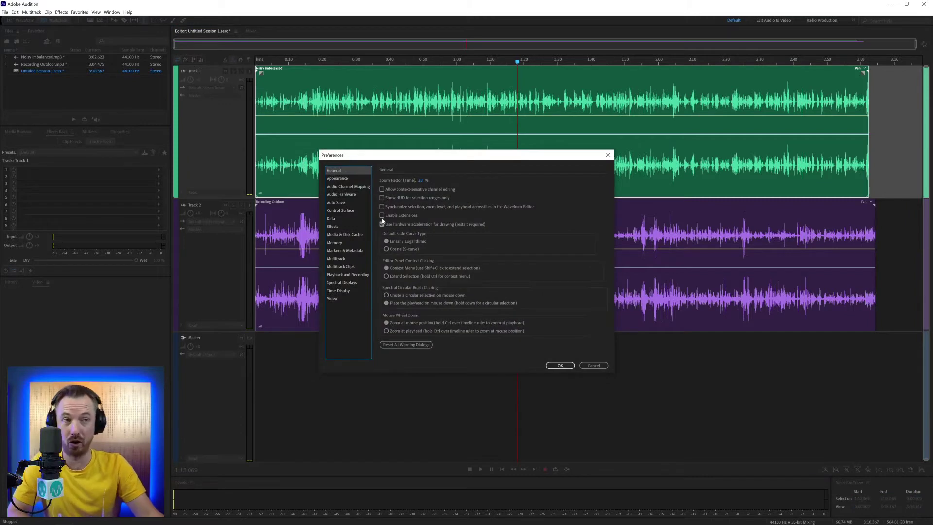
click(342, 204)
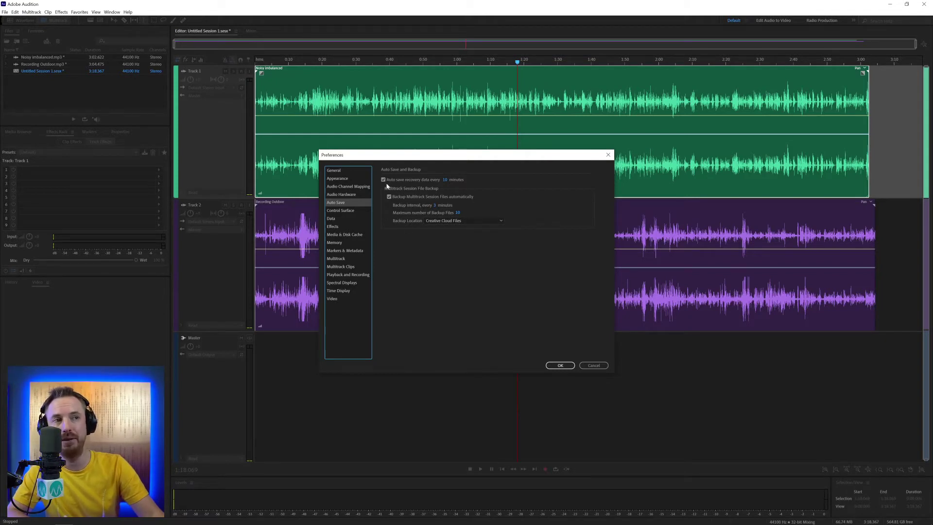
Step: Keep the auto save recovery interval at 10 minutes
drag(445, 179, 440, 227)
click(446, 180)
text(10)
key(Return)
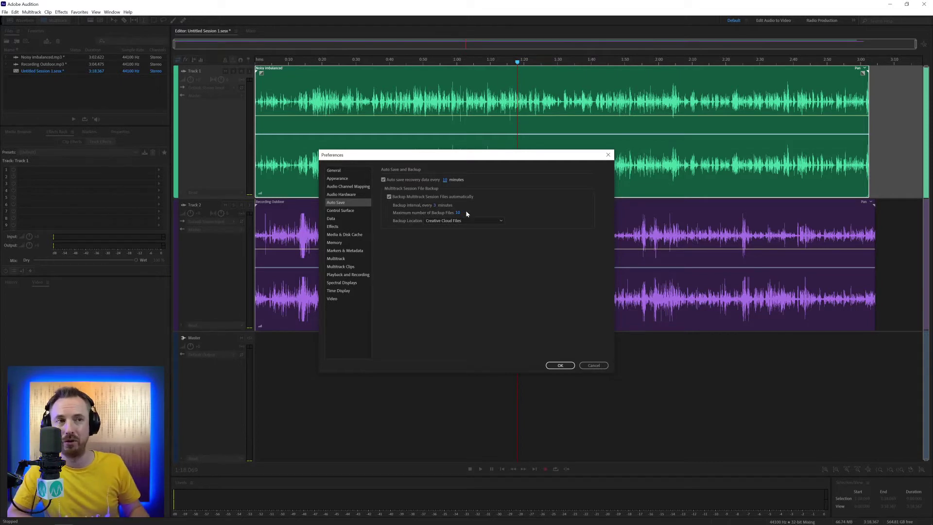
Step: Raise the maximum number of backup files to 10000 and close Preferences
drag(458, 214, 424, 1)
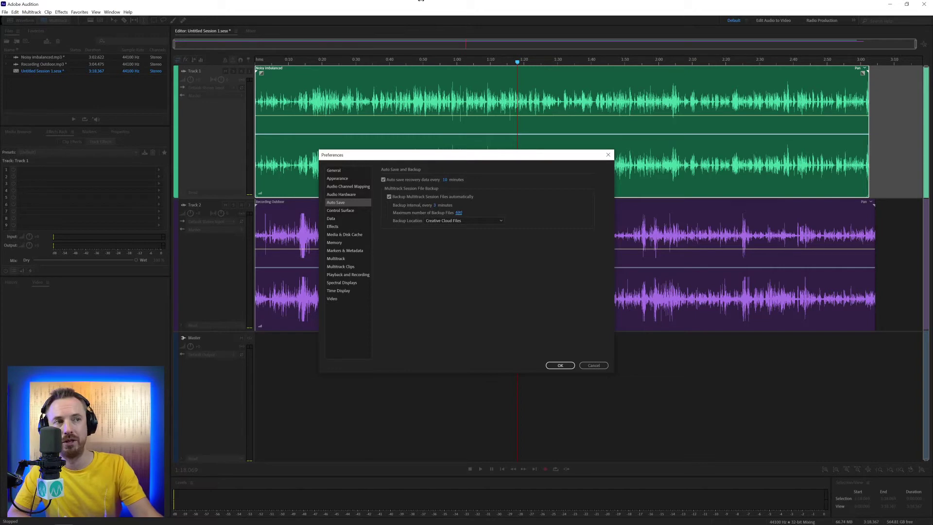
drag(456, 214, 465, 172)
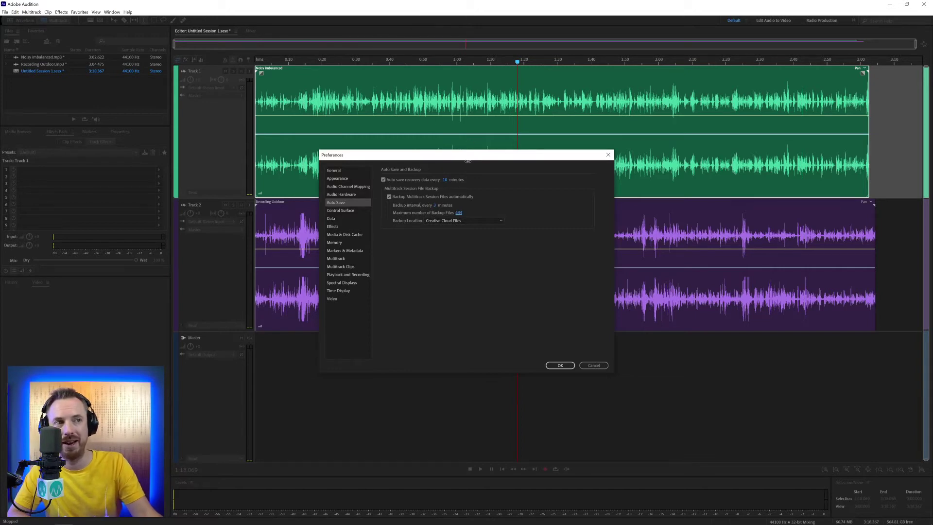
drag(480, 75, 504, 72)
click(462, 213)
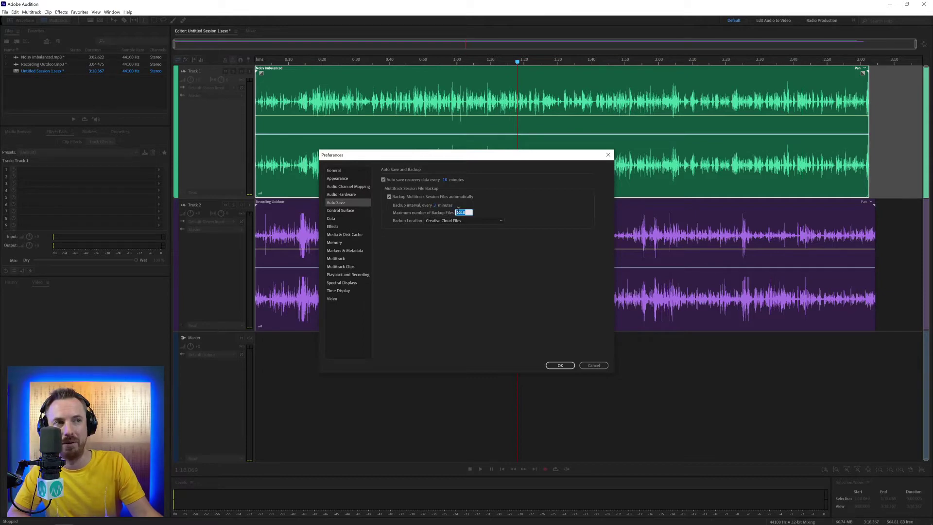
text(10000000)
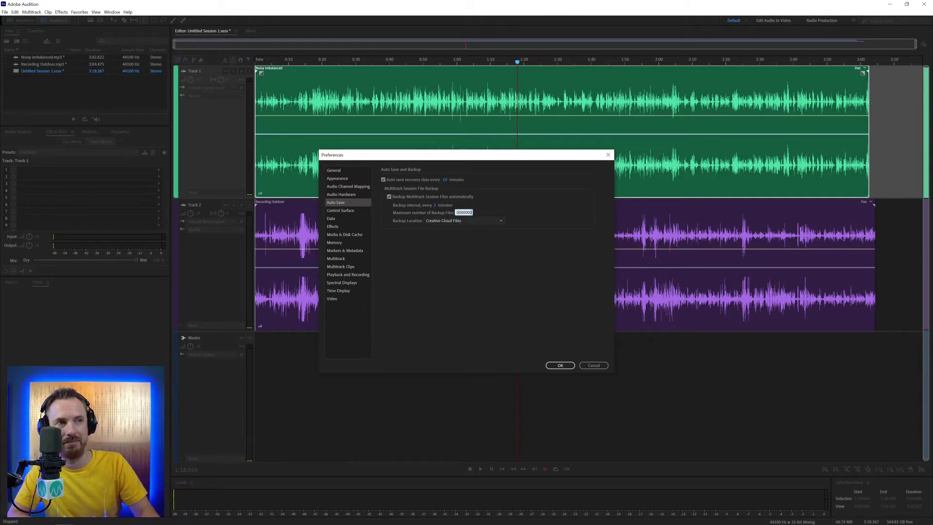
key(Return)
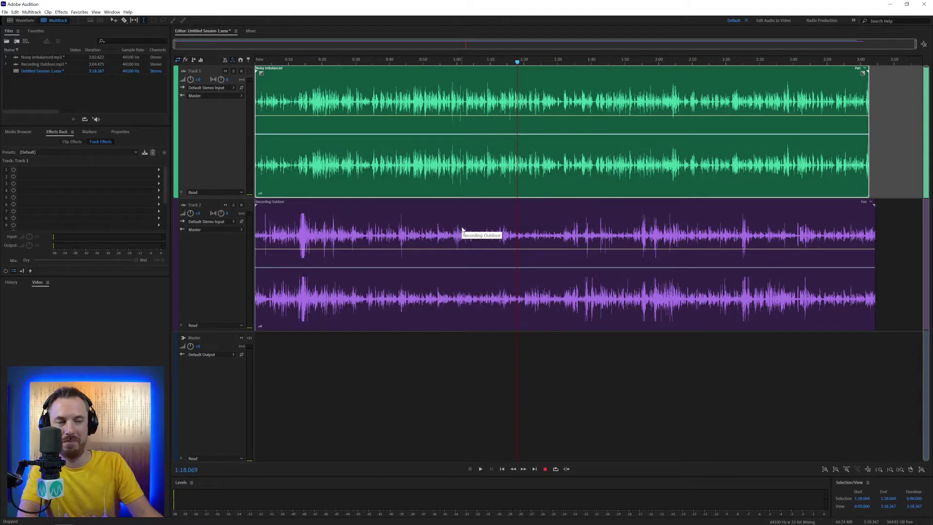
key(ctrl+k)
Step: Set the maximum number of backup files to 5 and apply Preferences
click(347, 202)
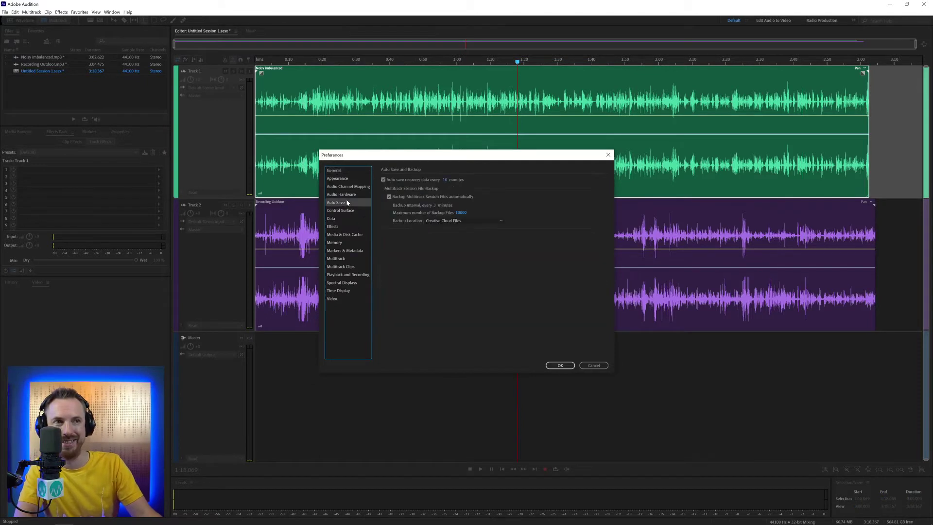
click(460, 213)
text(5)
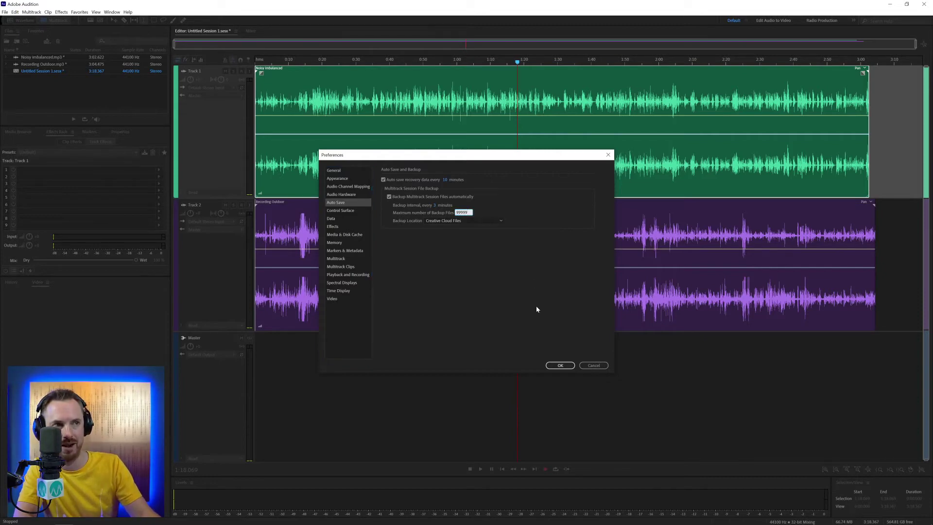
click(560, 365)
Step: On the reopened Auto Save page, set the maximum backup files to 10
key(ctrl+k)
click(341, 203)
click(460, 212)
text(10)
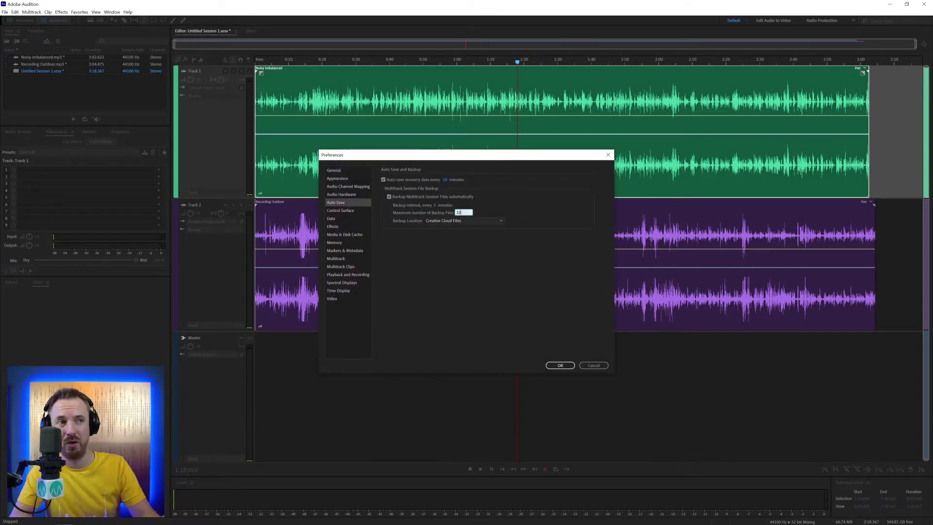
key(Return)
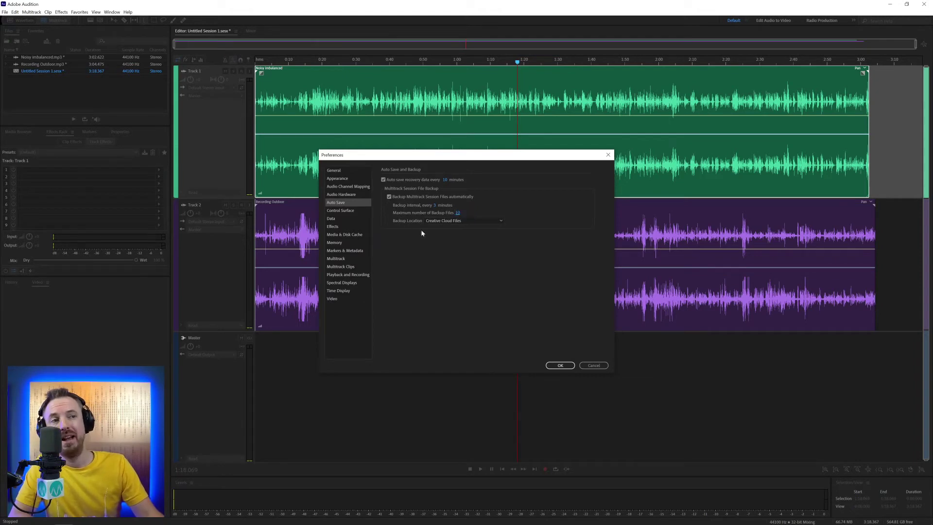
Step: Set Backup Location to Within Session Folder and confirm Preferences with OK
click(471, 222)
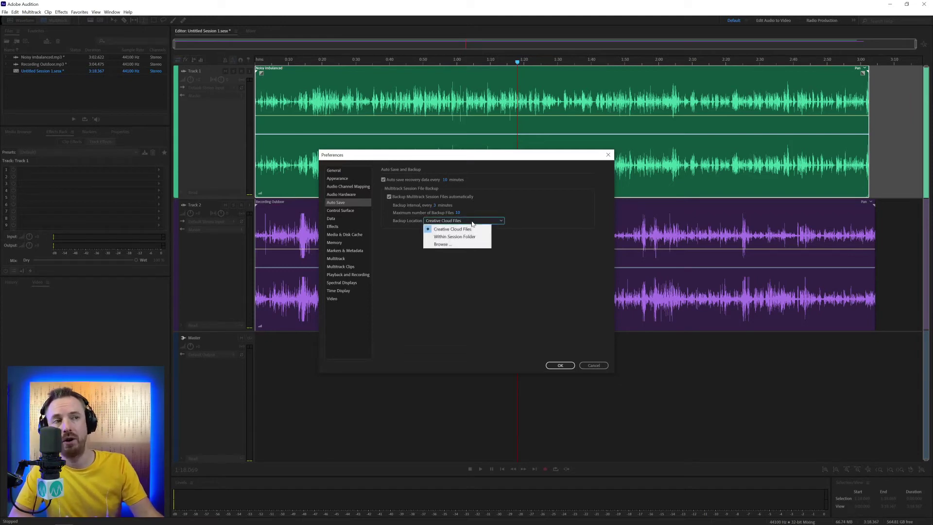
click(447, 237)
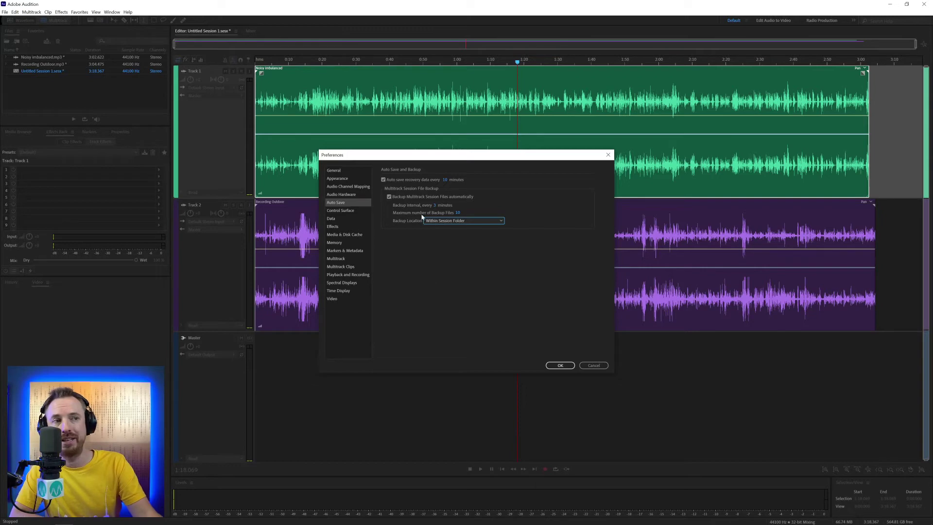
click(565, 365)
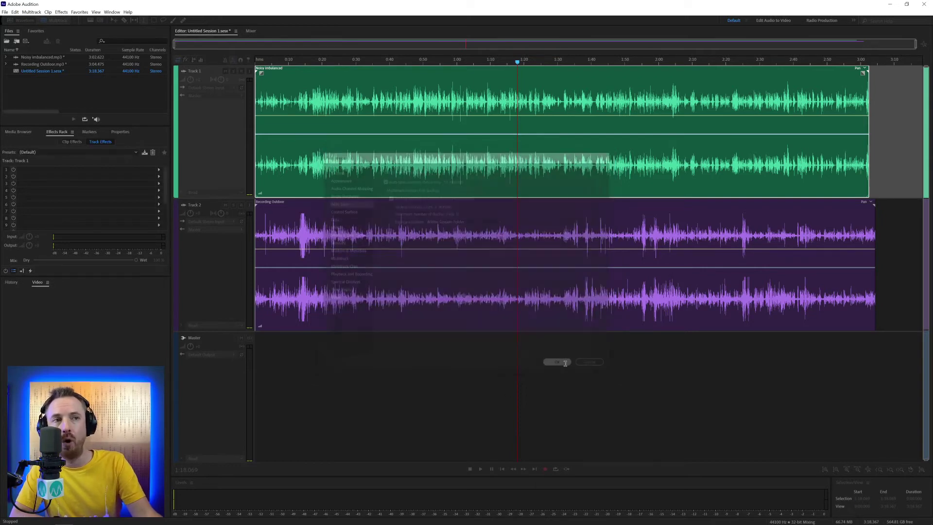
Step: On the Control Surface preferences page, add a surface and list device classes (EUCON, HUI, Mackie, etc.)
key(ctrl+k)
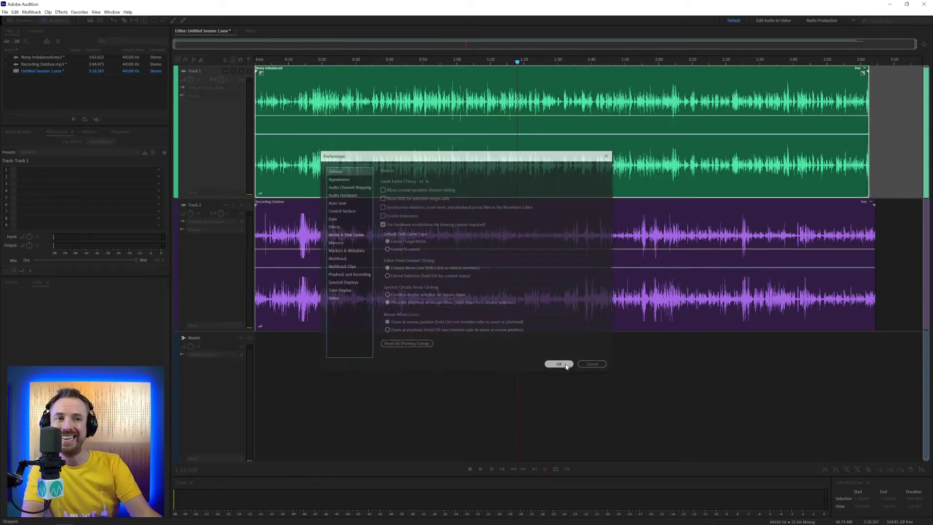
click(339, 210)
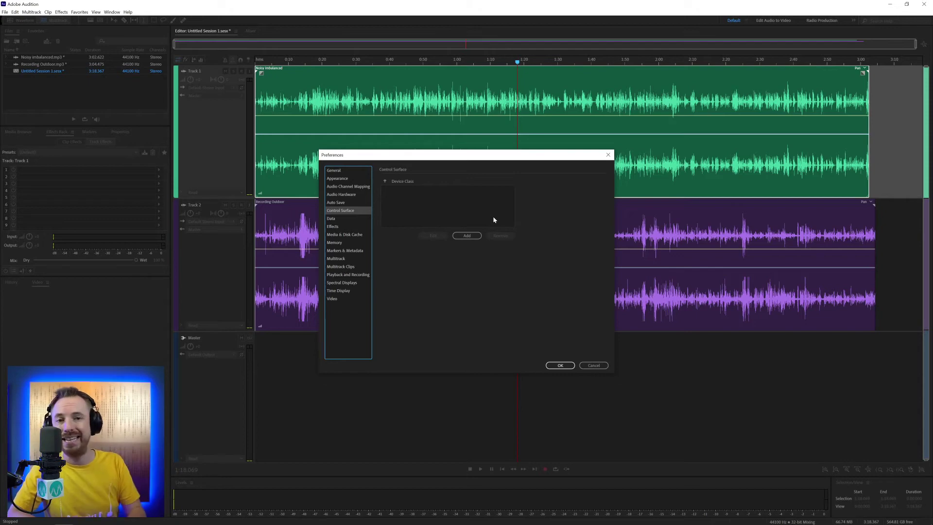
click(466, 237)
click(443, 247)
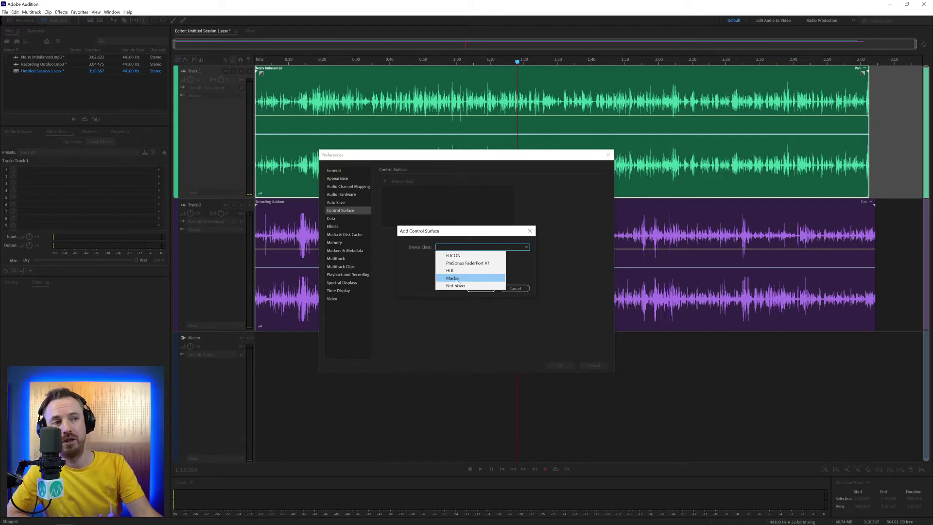
Step: Choose the Mackie device class and add a Mackie Control device configuration
click(456, 281)
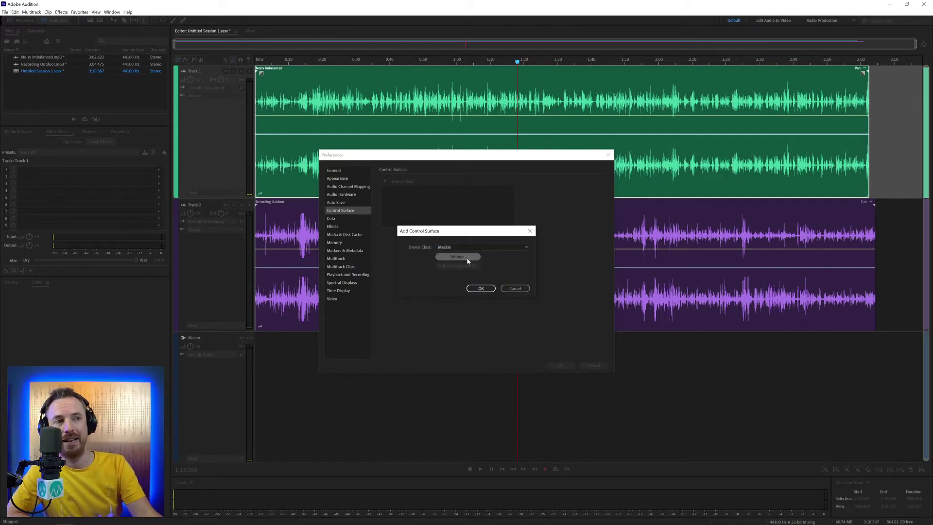
key(Return)
click(496, 278)
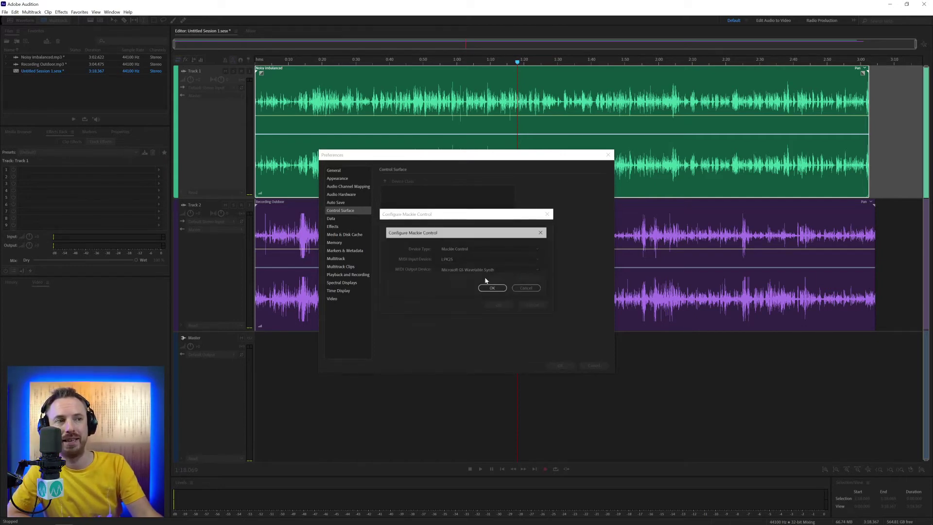
click(454, 249)
click(463, 256)
Step: Set MIDI input to LPK25 and output to Microsoft GS Wavetable Synth
click(447, 259)
click(450, 266)
click(450, 271)
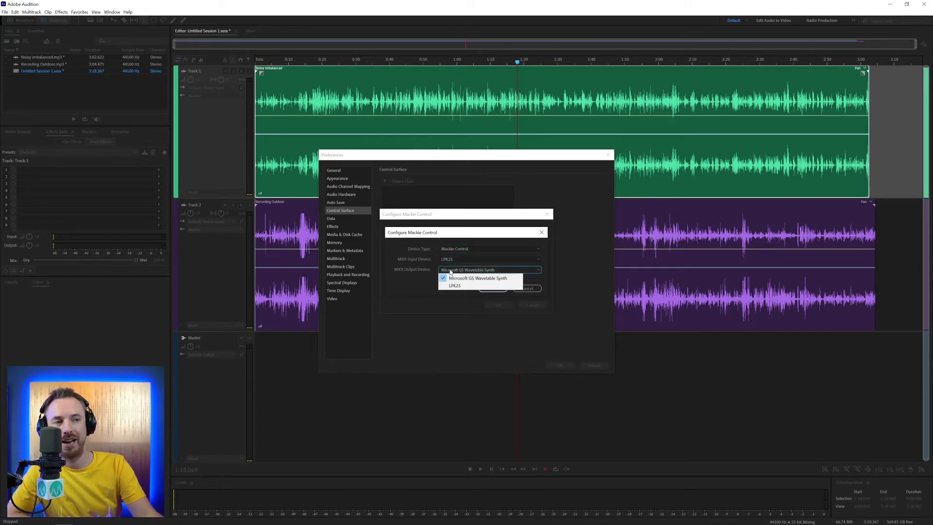
click(448, 275)
click(445, 261)
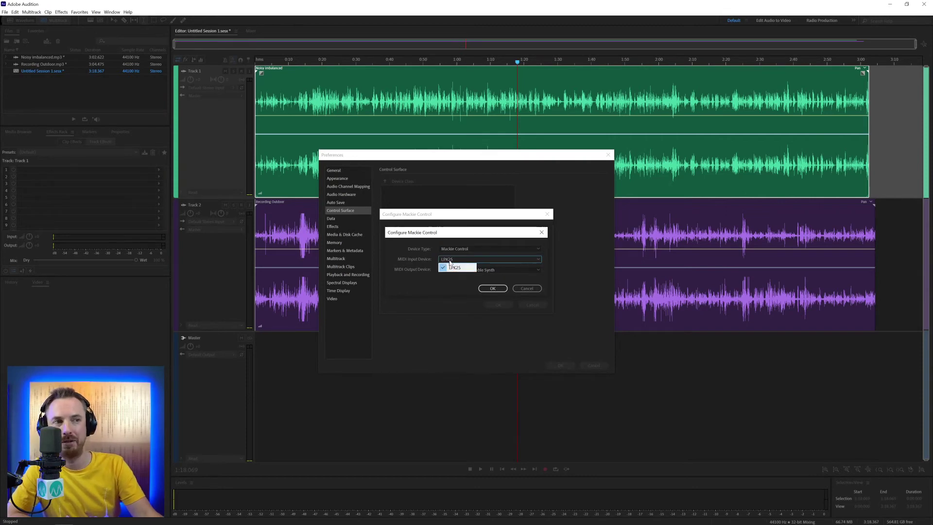
click(474, 267)
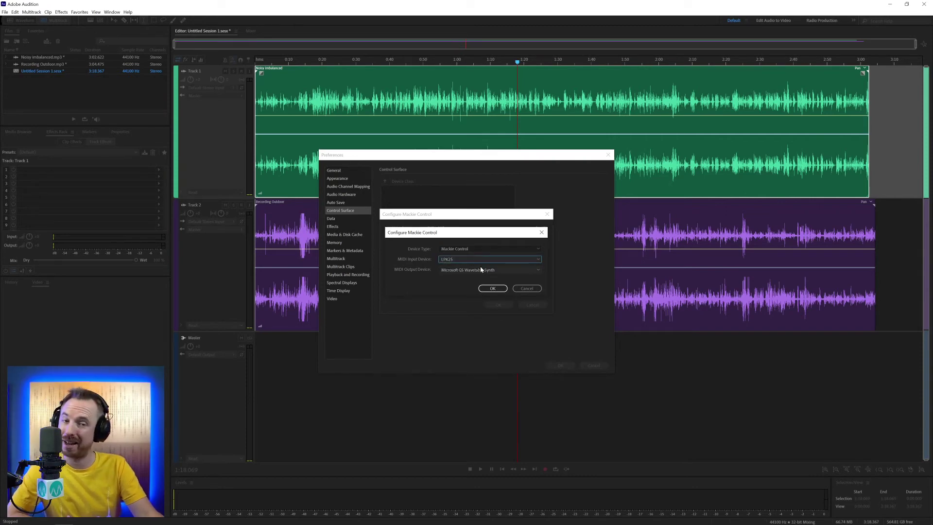
Step: Cancel the device, Mackie configuration and Add Control Surface dialogs without adding anything
click(526, 288)
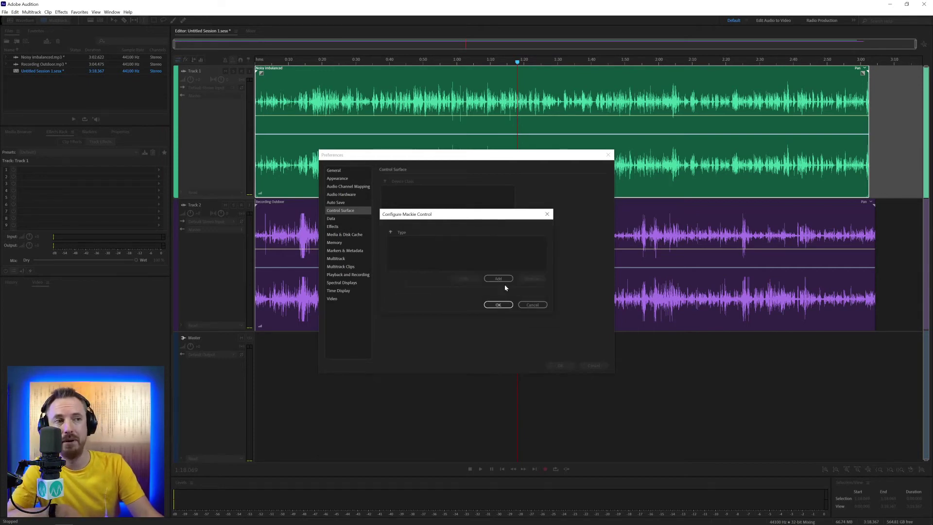
click(533, 304)
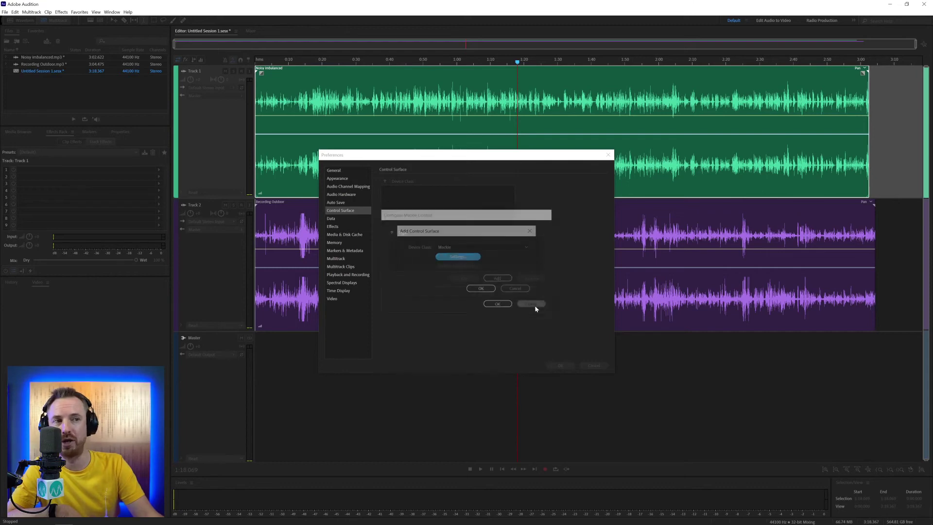
click(513, 289)
Step: Cancel Preferences, then reopen it on the Control Surface page
click(594, 366)
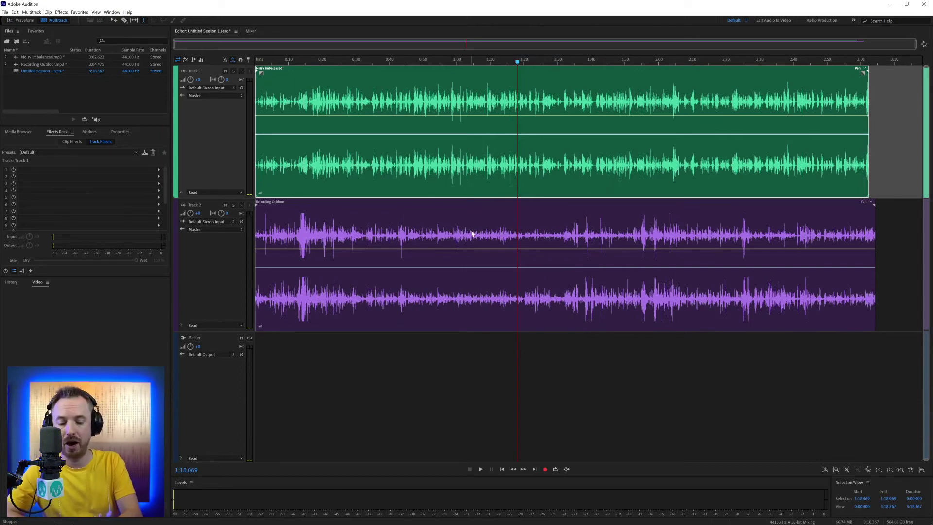
key(ctrl+k)
click(346, 210)
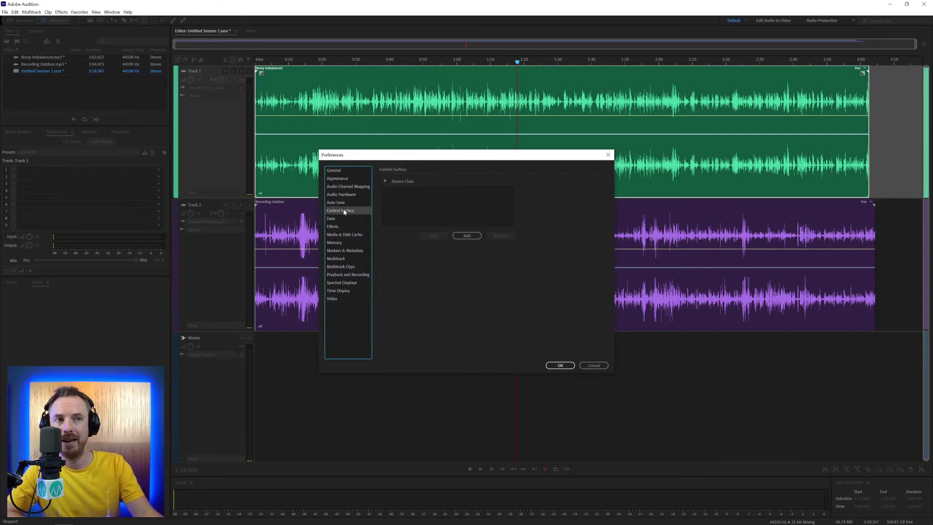
Step: Start adding a control surface but cancel with no device class chosen
click(467, 235)
click(481, 247)
click(429, 274)
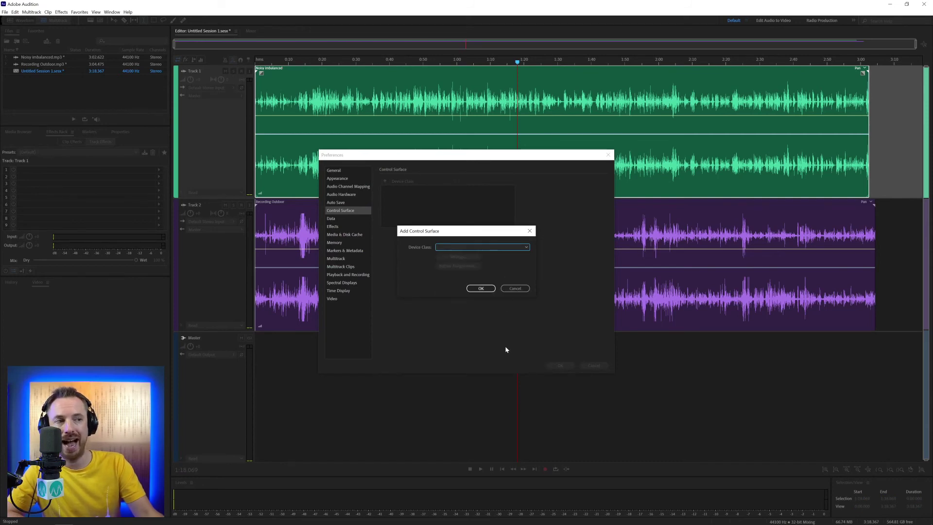
click(507, 289)
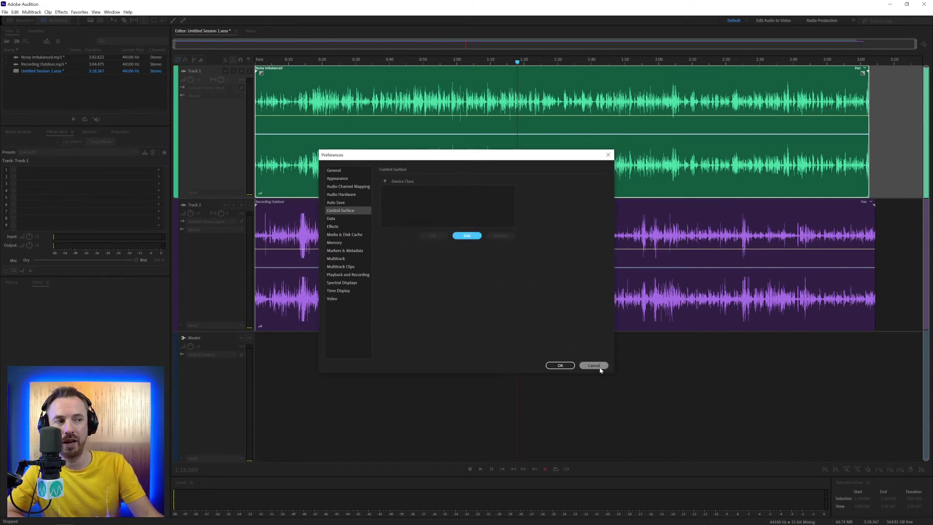